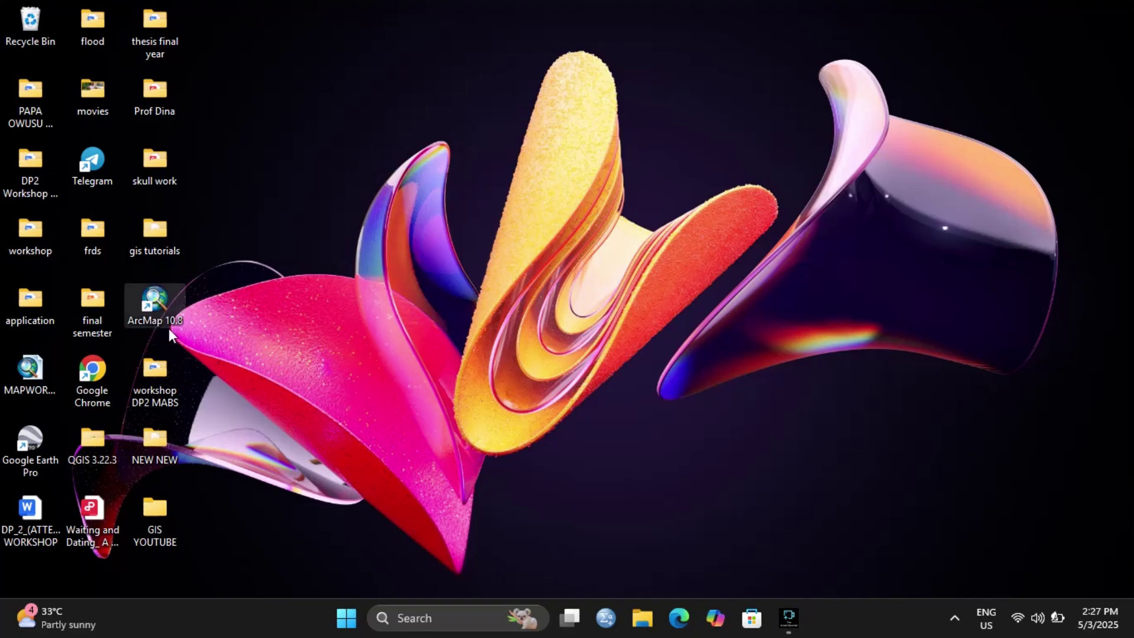
Launch ArcMap 10.8 from the desktop and dismiss the Getting Started window to work in a blank untitled map.
click(151, 324)
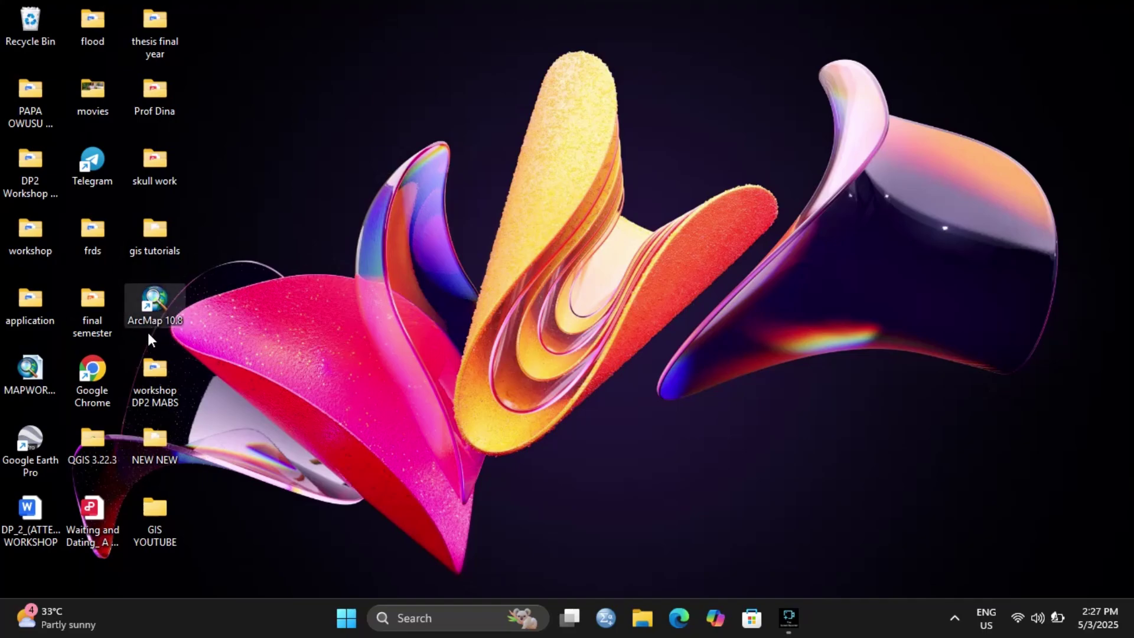
double_click(159, 303)
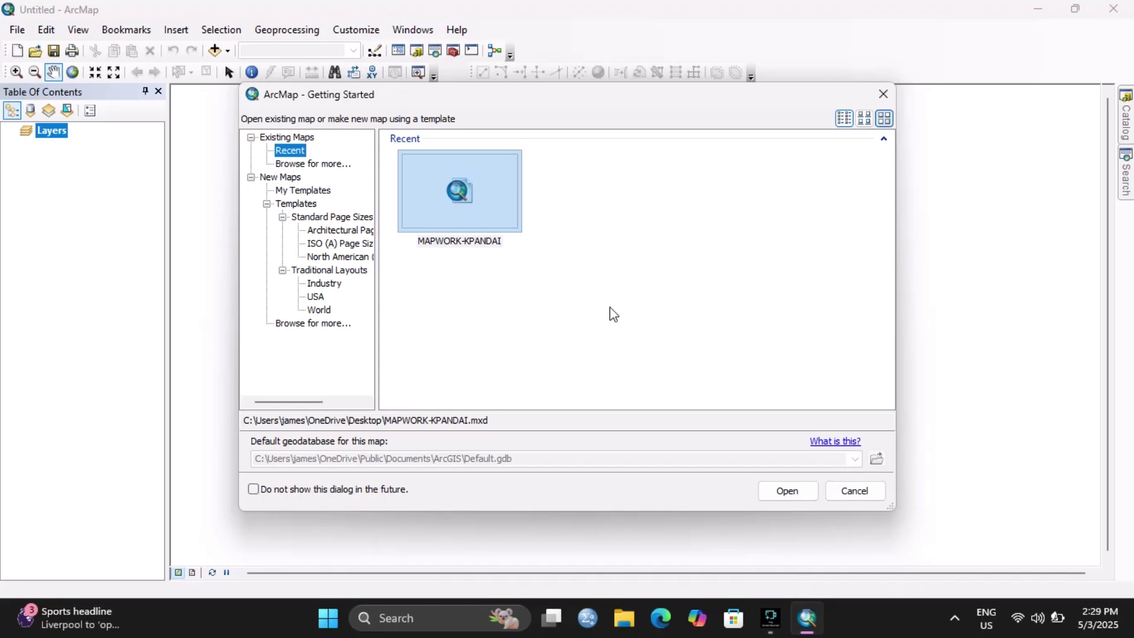
click(846, 491)
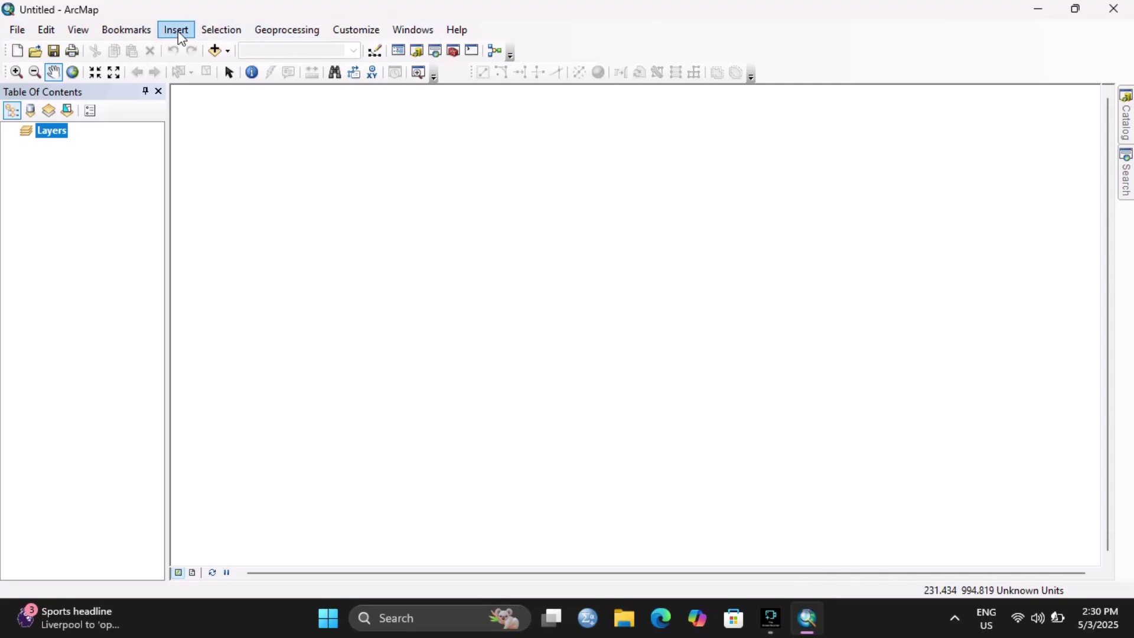
Examine the printer paper sizes and the standard map page sizes in Page and Print Setup, and leave it without applying anything.
click(24, 33)
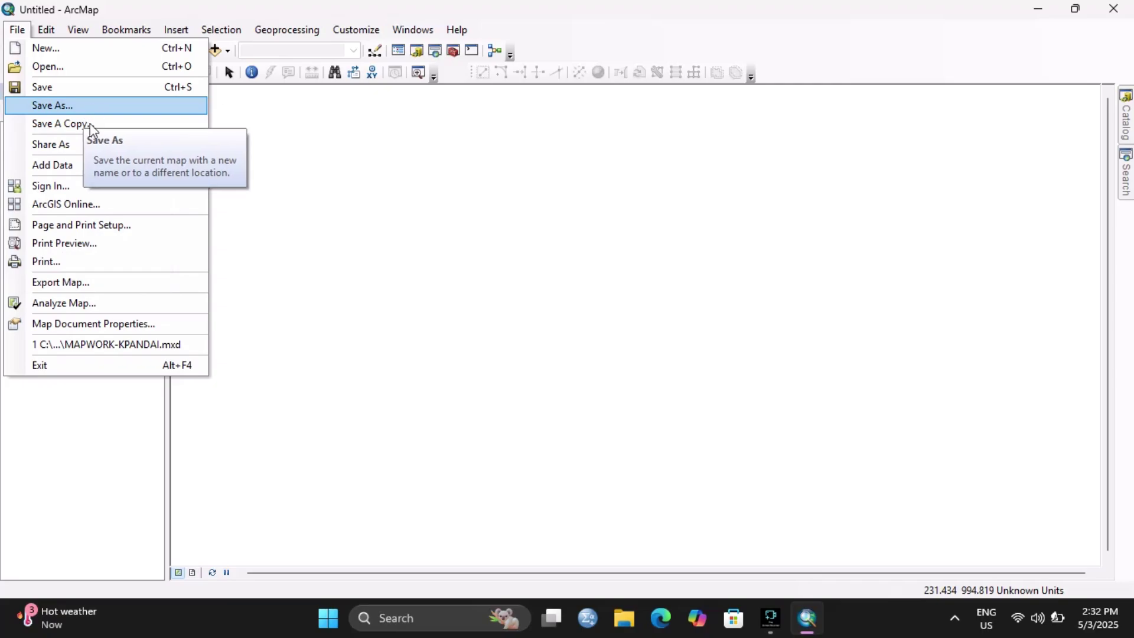
mouse_move(87, 148)
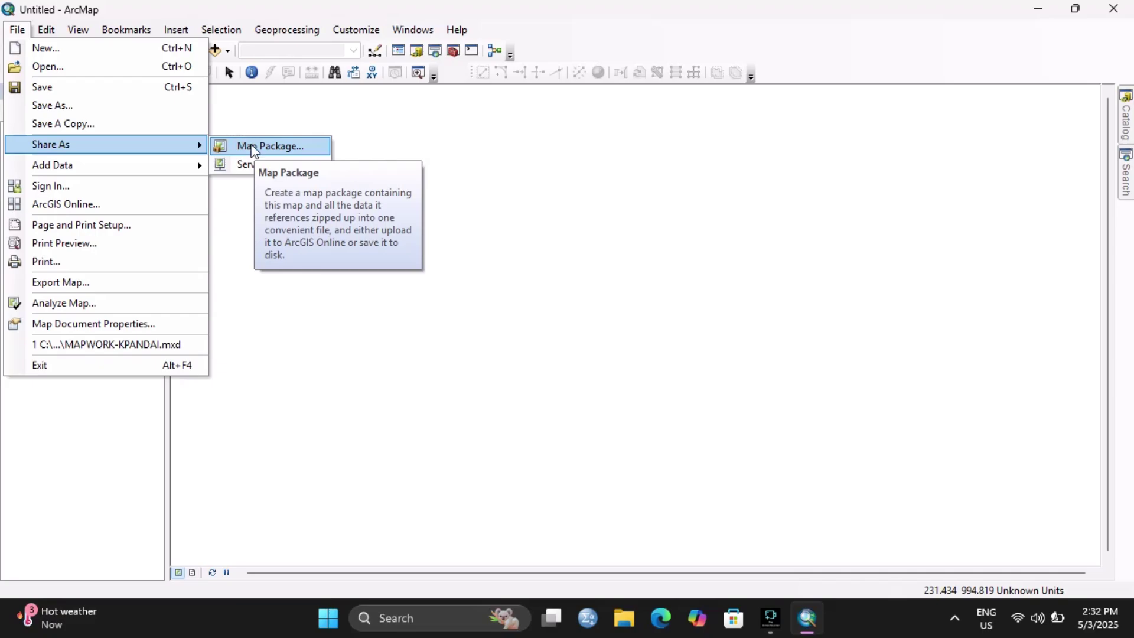
click(237, 167)
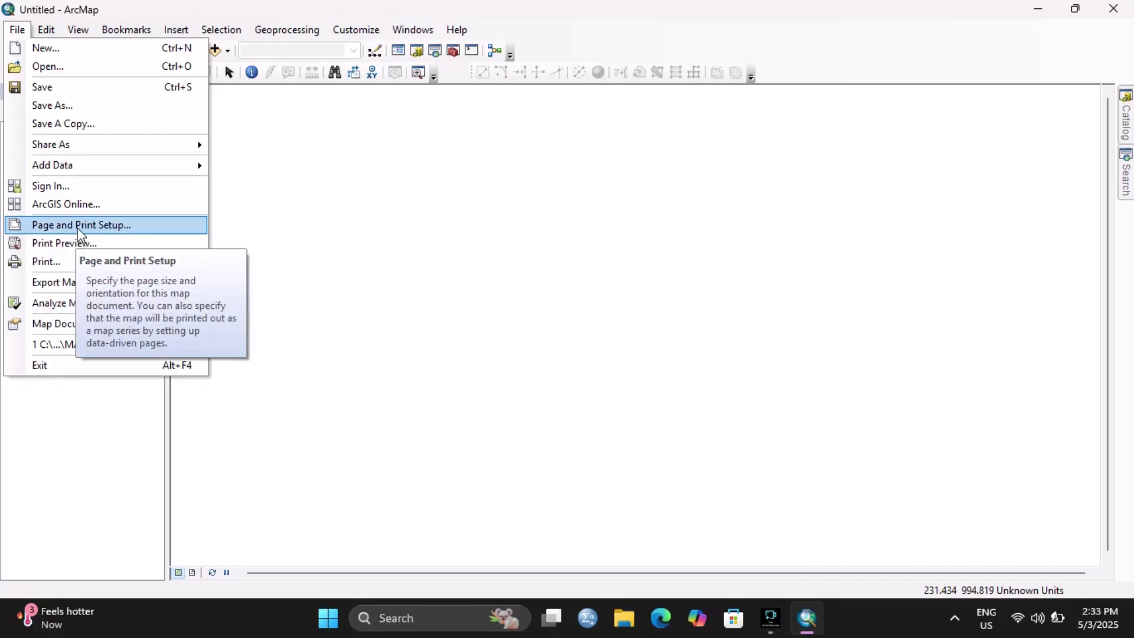
click(94, 225)
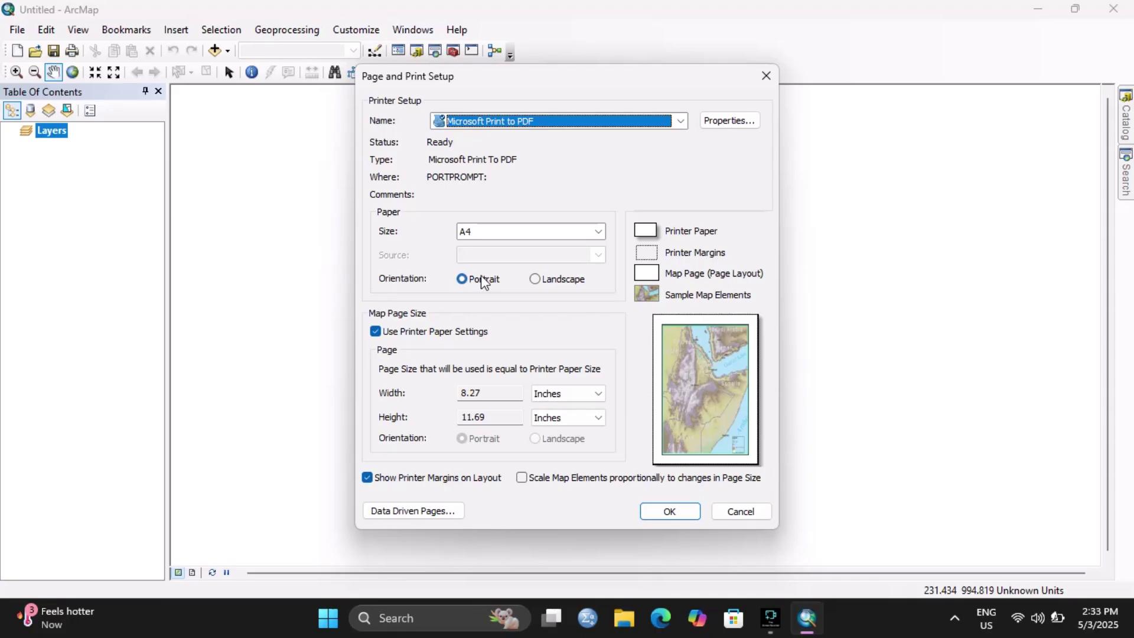
click(571, 232)
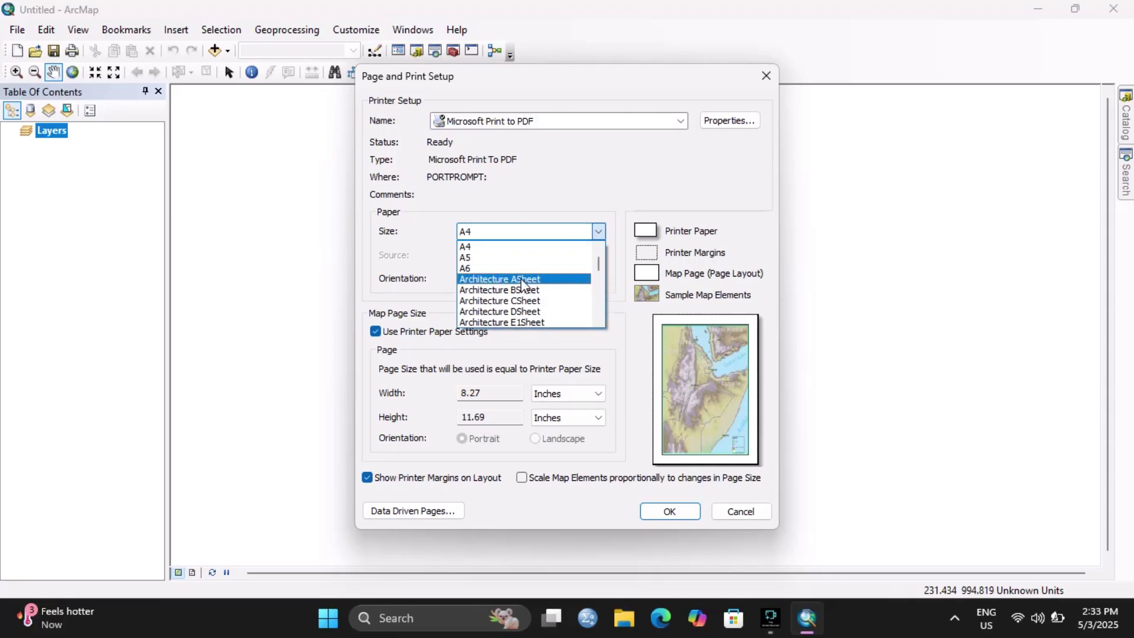
scroll(522, 284, up, 1)
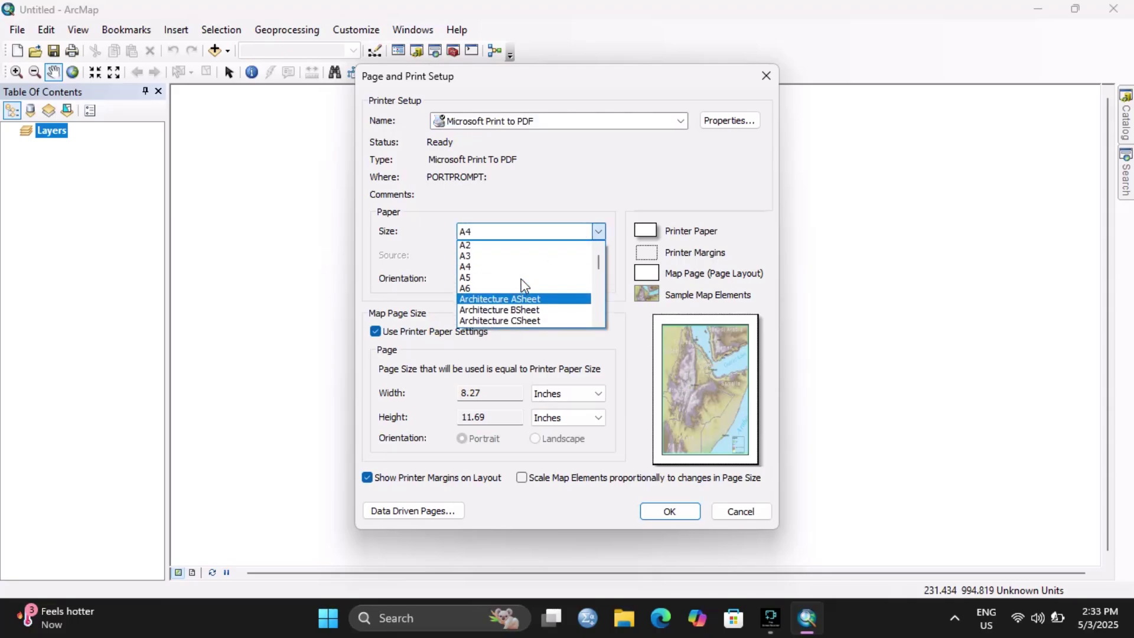
click(443, 251)
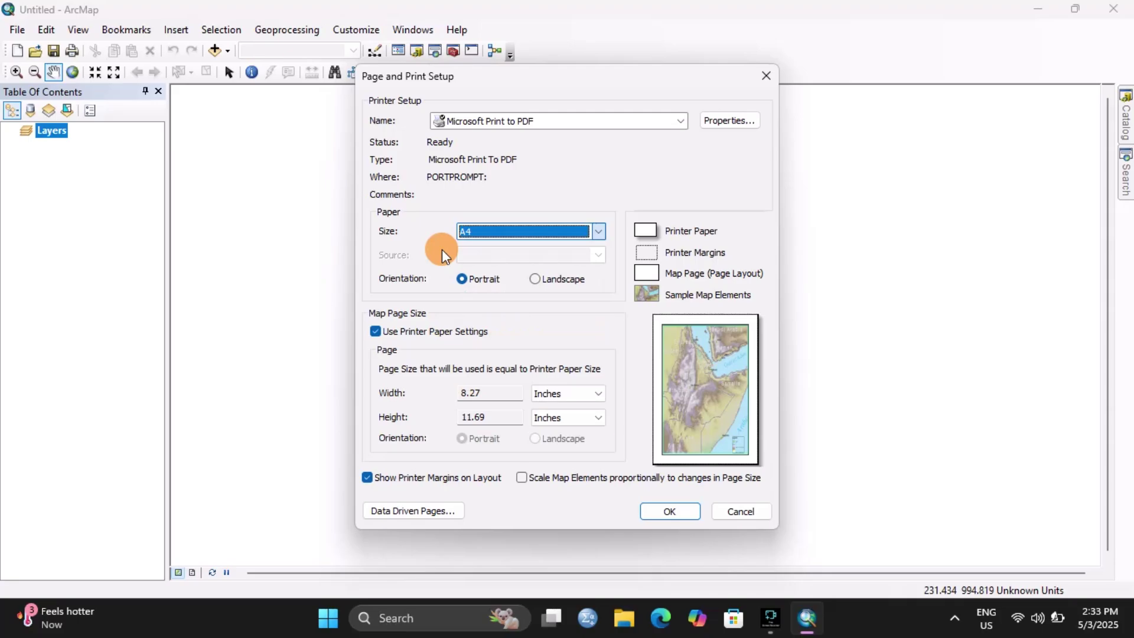
click(376, 331)
click(529, 369)
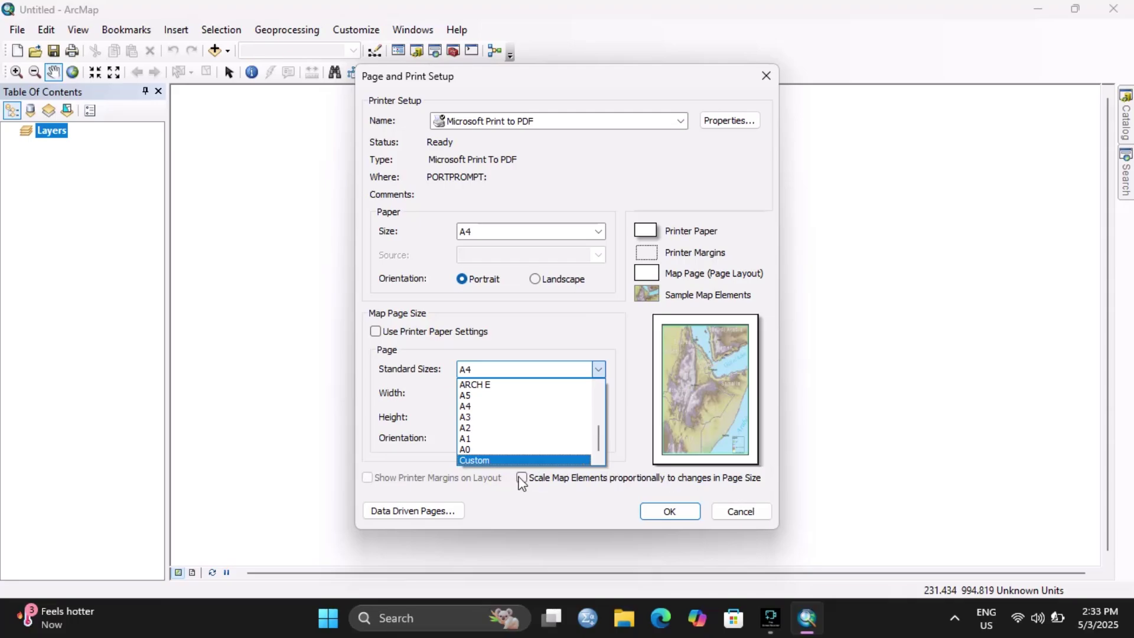
click(498, 311)
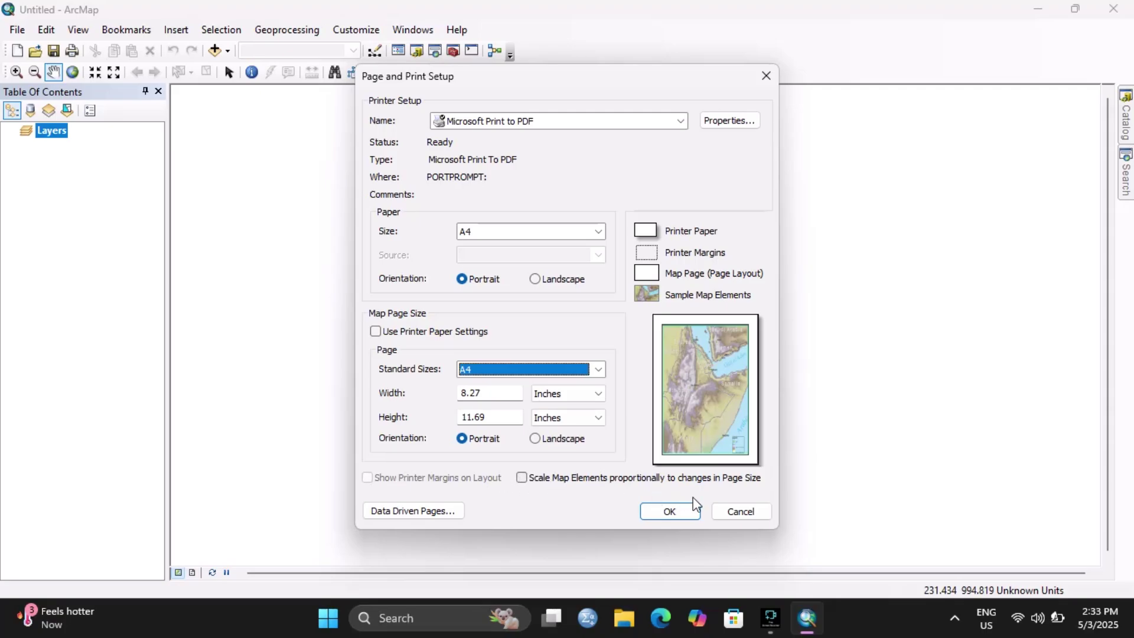
click(722, 513)
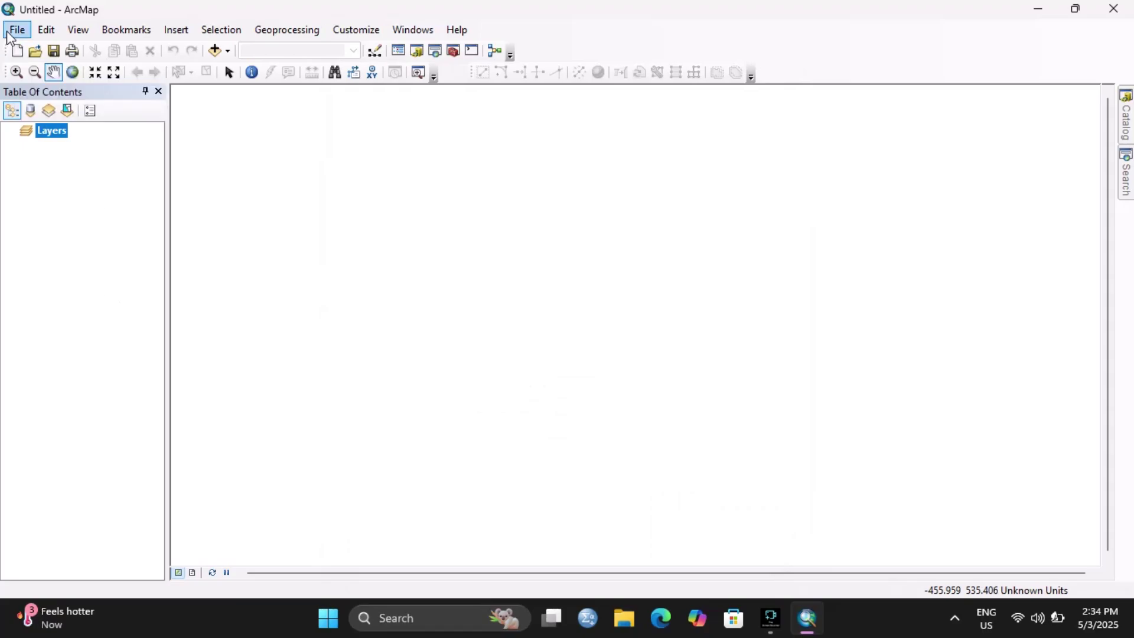
click(40, 29)
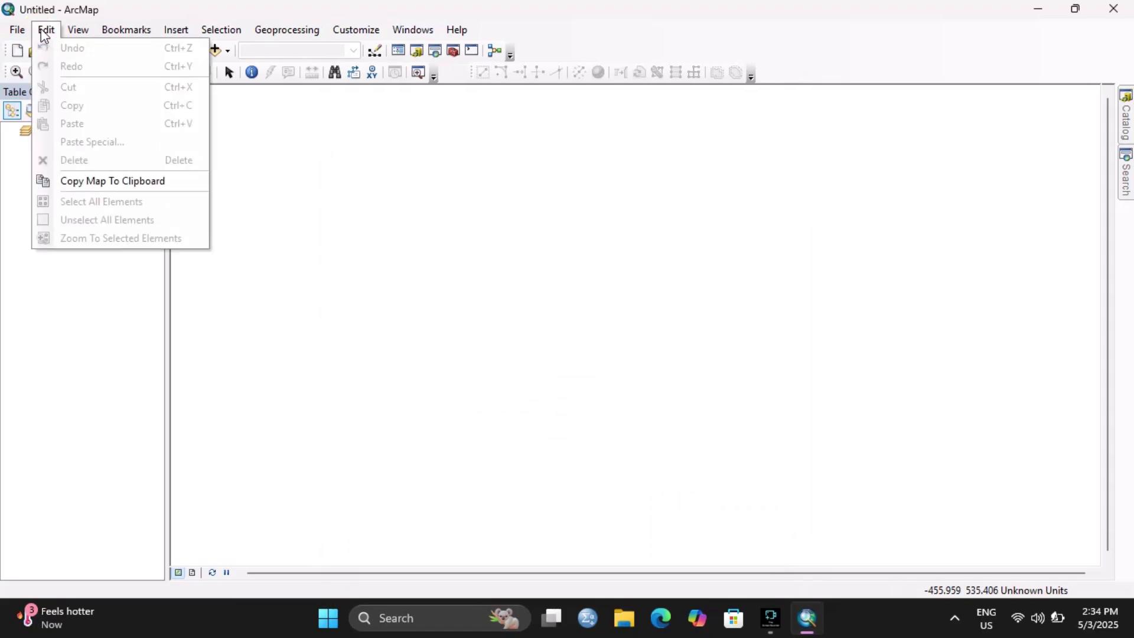
click(81, 33)
mouse_move(112, 31)
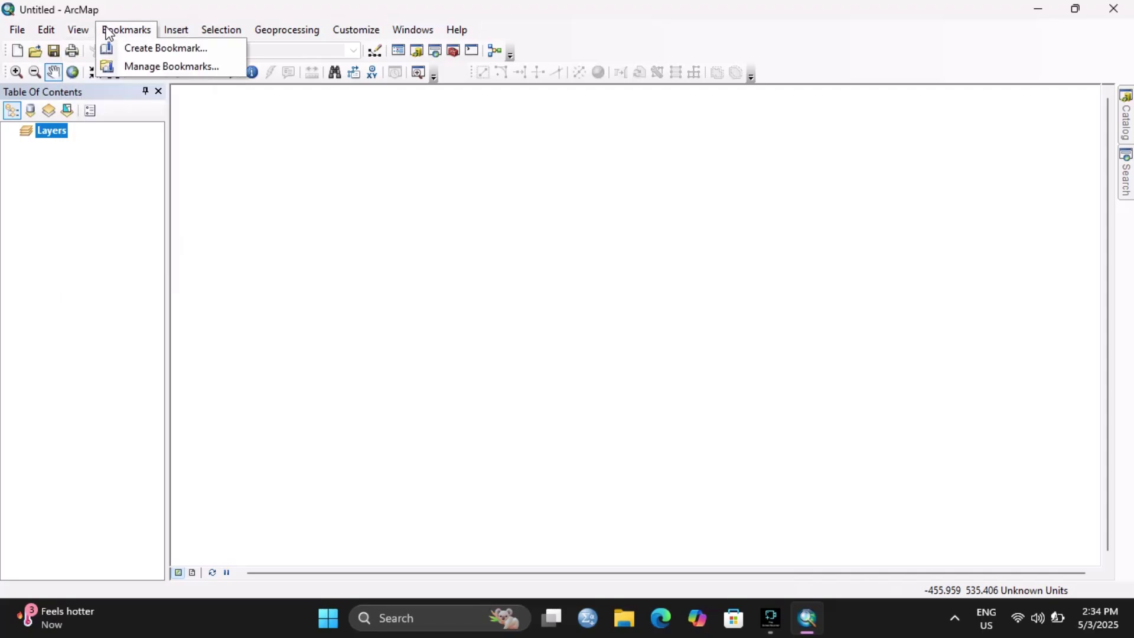
click(176, 29)
click(220, 31)
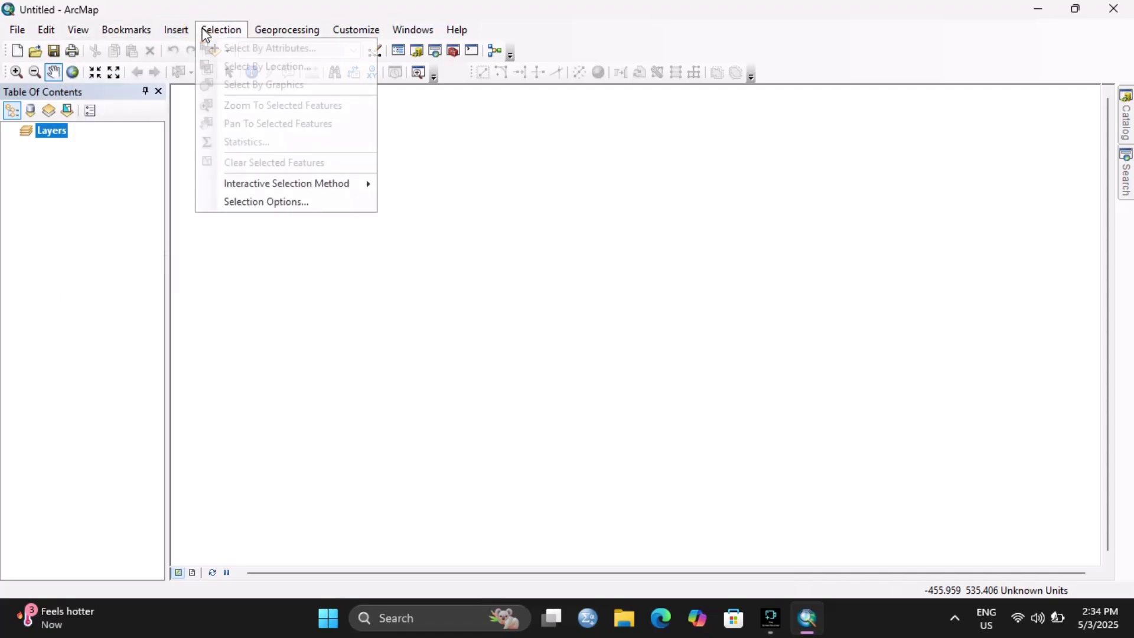
click(263, 33)
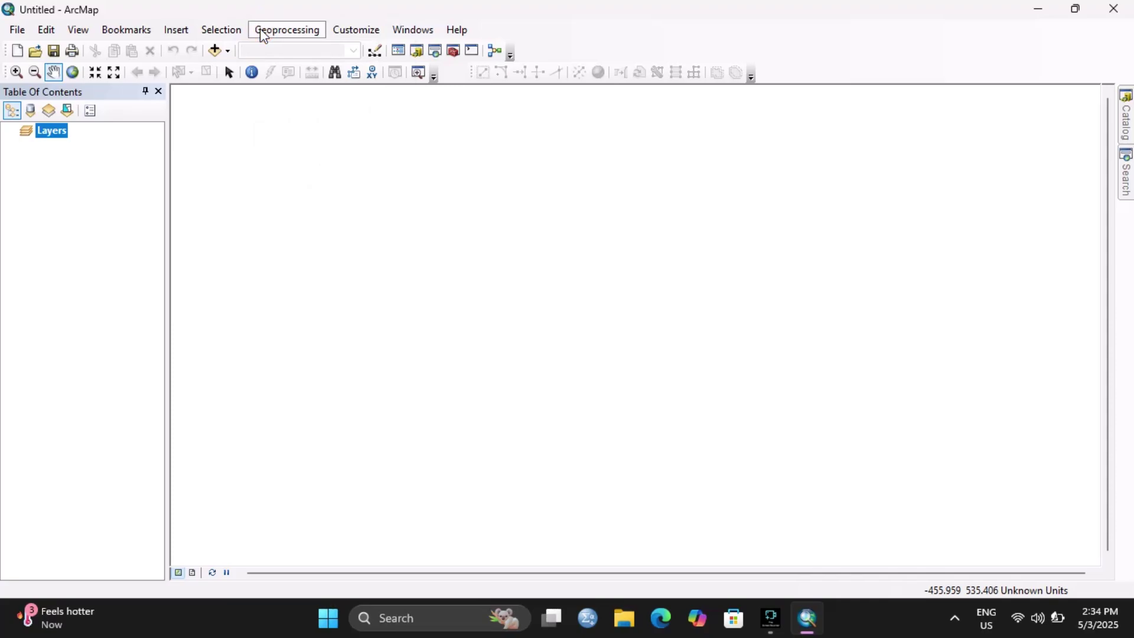
click(328, 28)
click(320, 32)
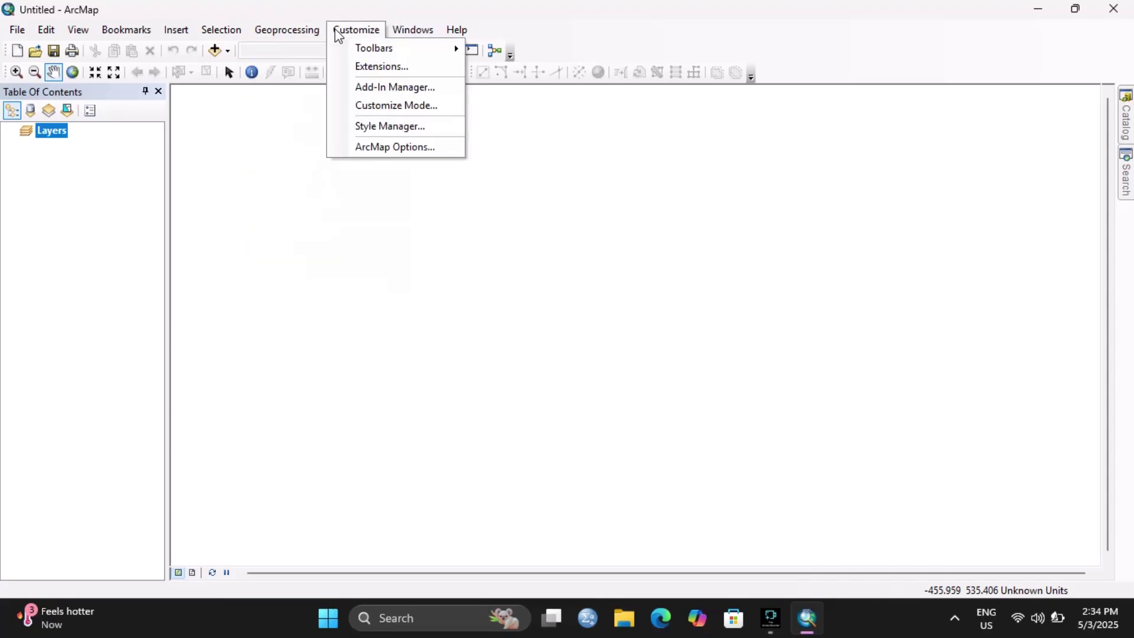
mouse_move(438, 35)
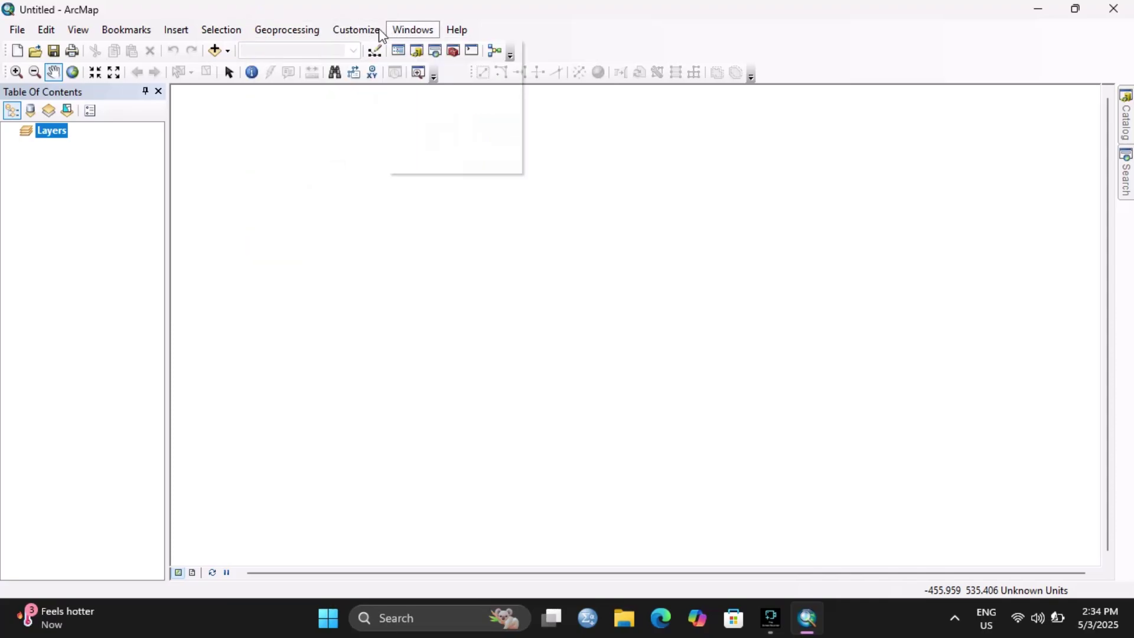
mouse_move(126, 29)
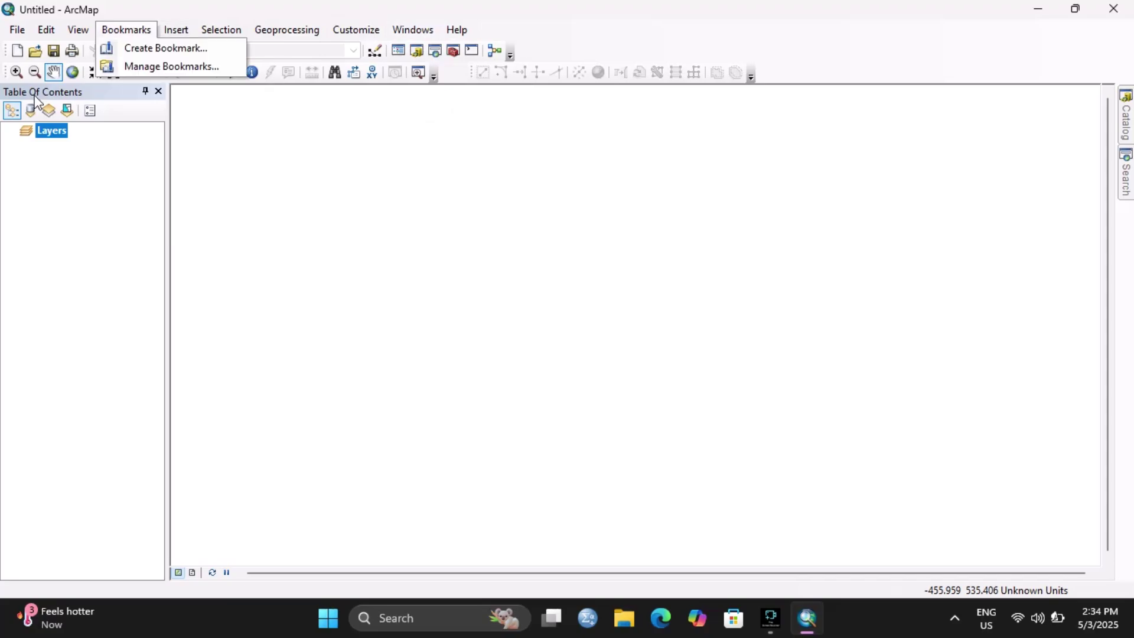
click(22, 58)
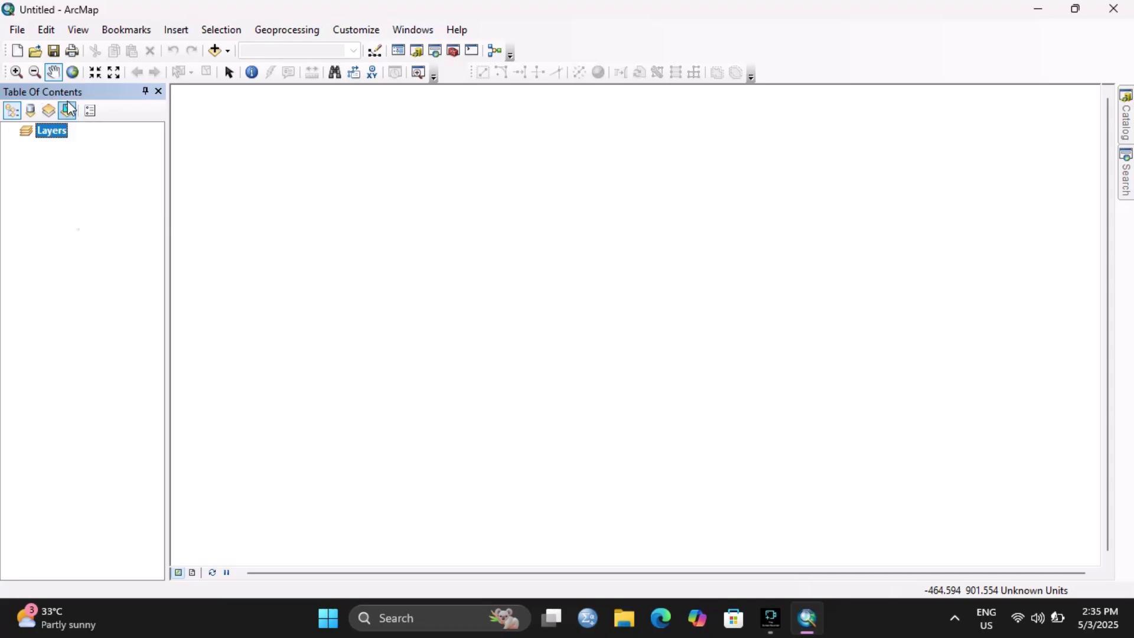
Close the Table Of Contents window and reopen it.
click(158, 91)
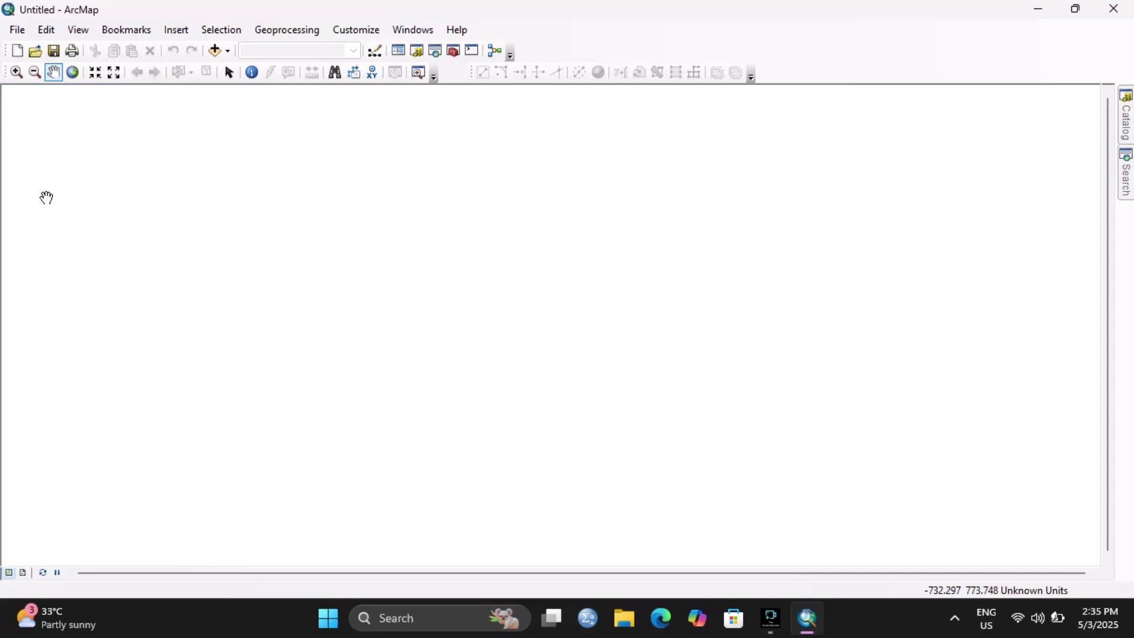
click(397, 57)
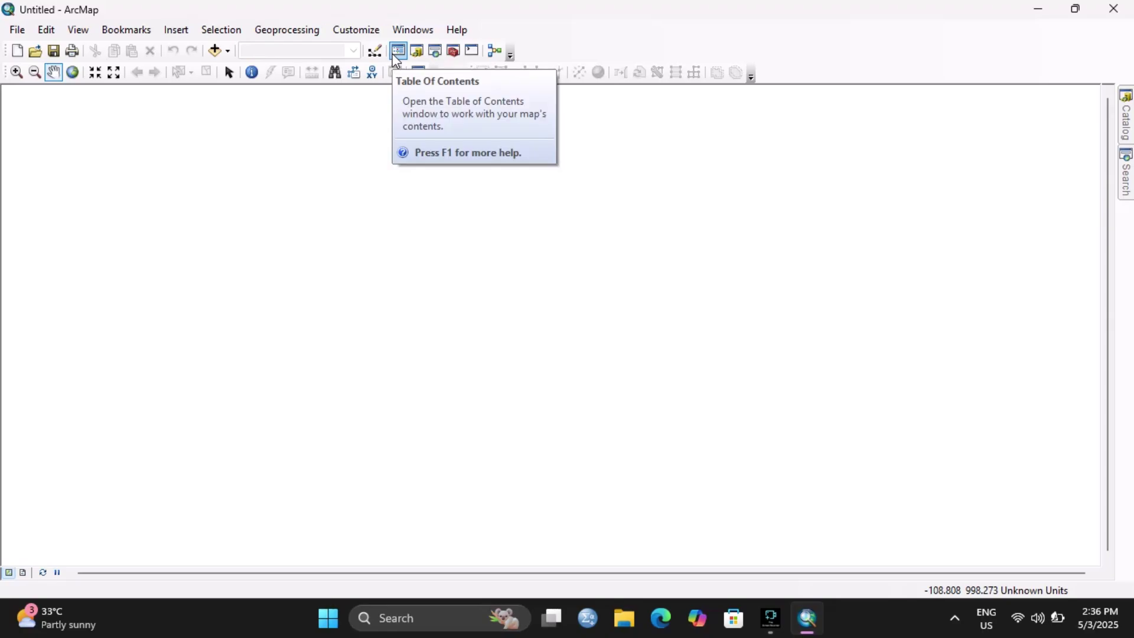
click(396, 54)
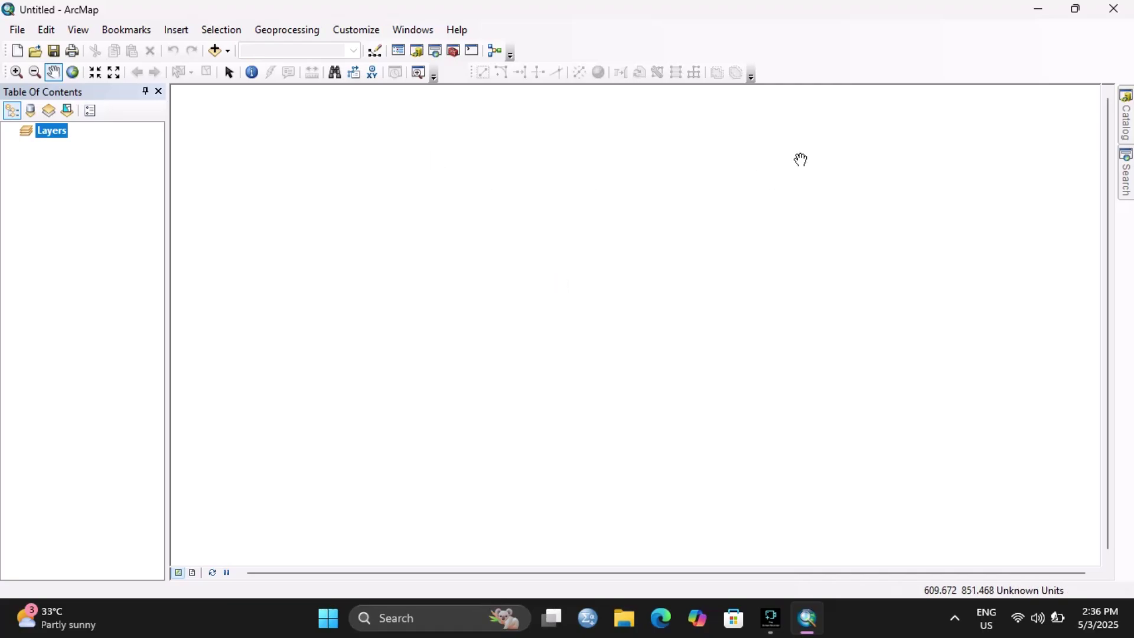
Expand the auto-hidden Catalog window, close it, and reopen it as a docked window beside the map.
click(1130, 125)
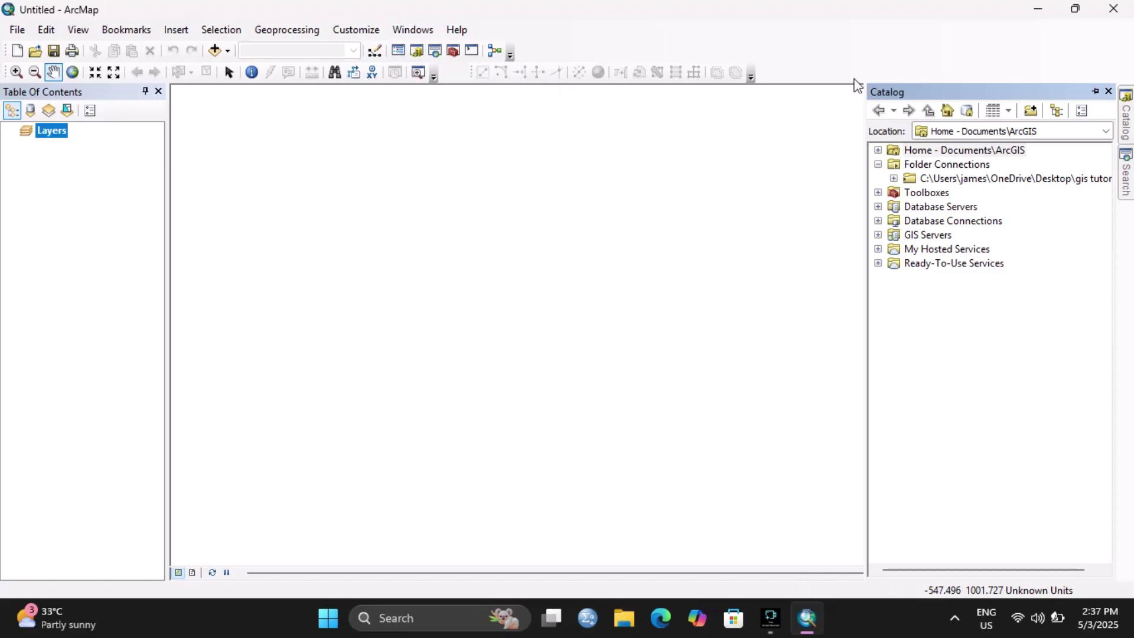
click(1108, 91)
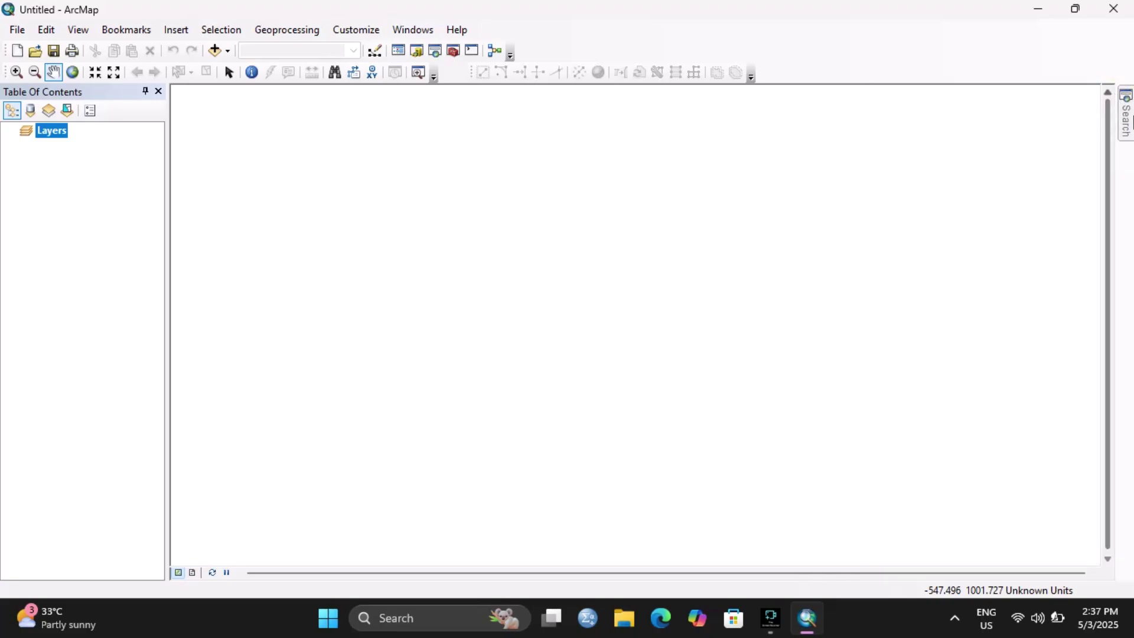
click(422, 50)
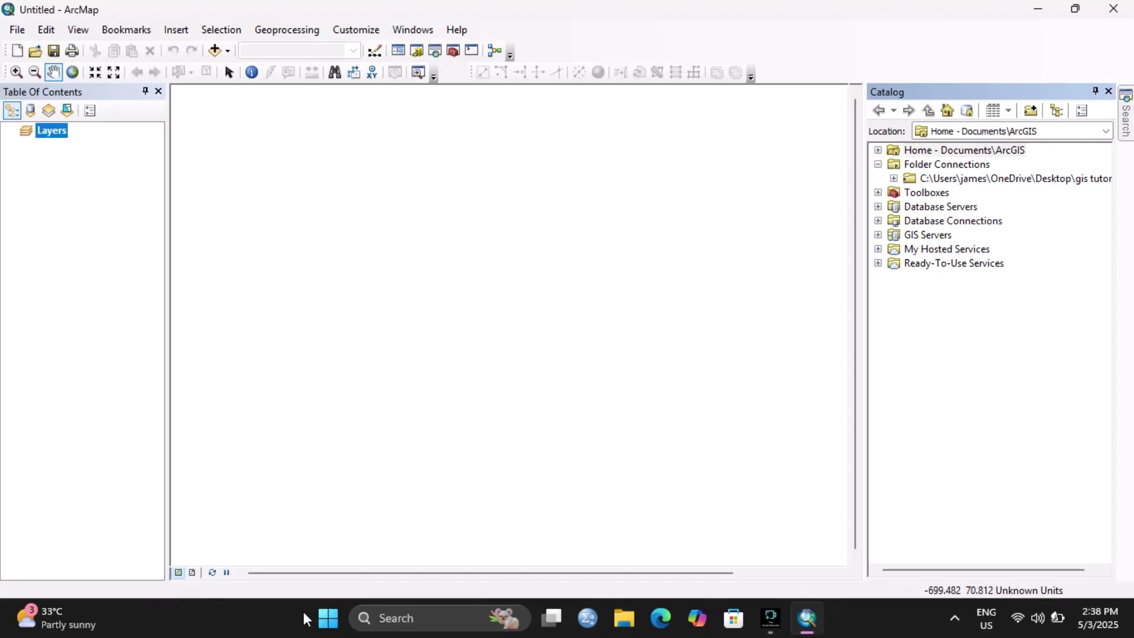
double_click(552, 593)
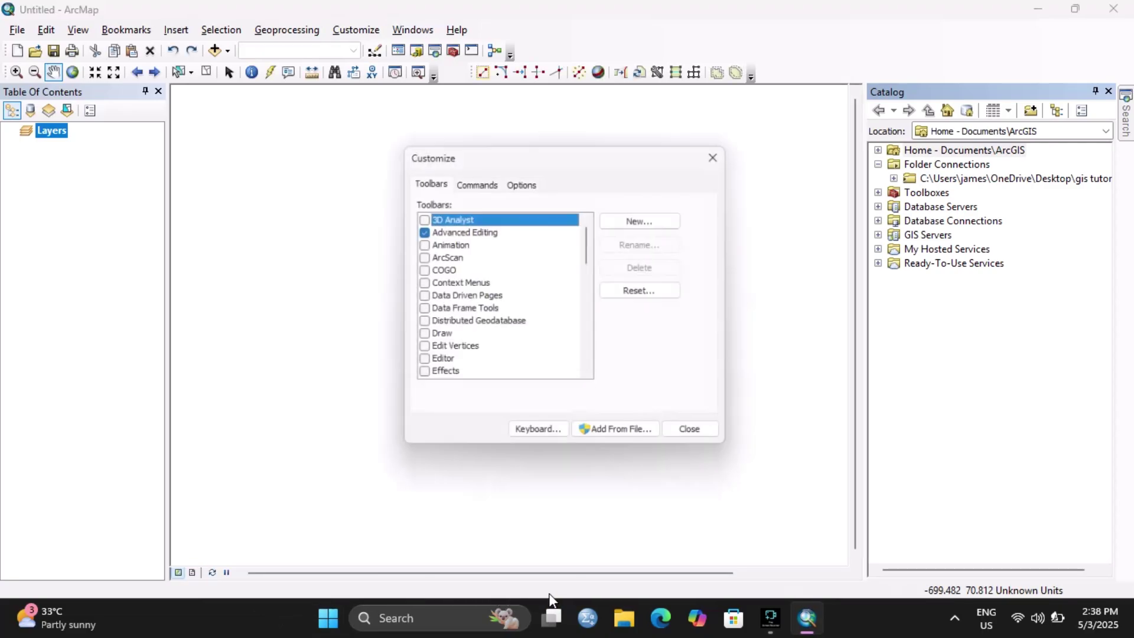
click(679, 441)
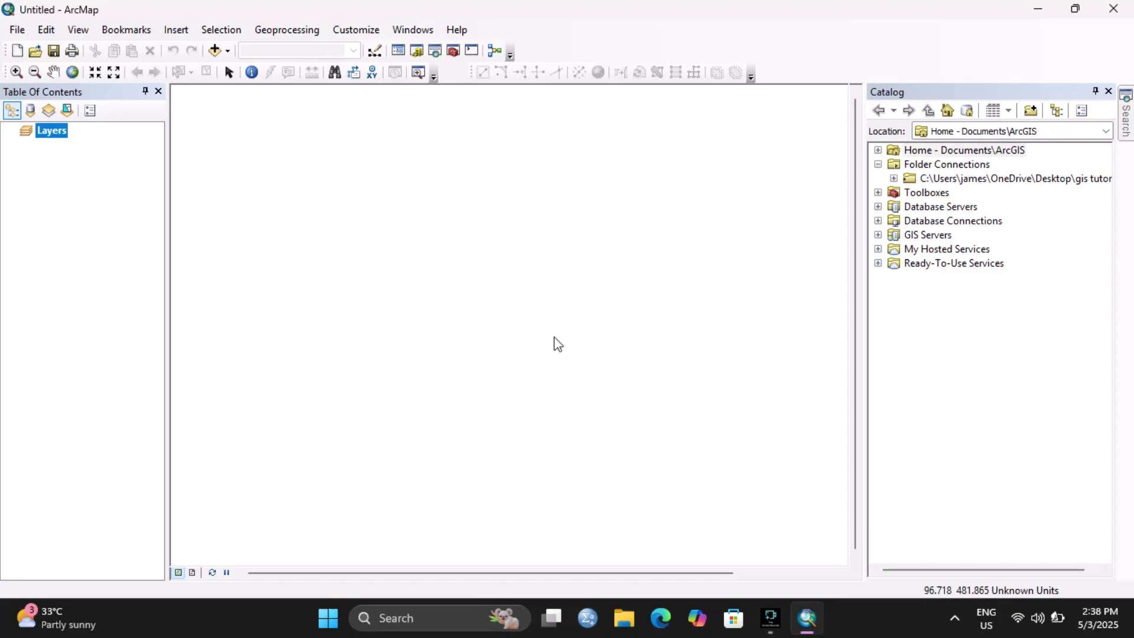
click(519, 257)
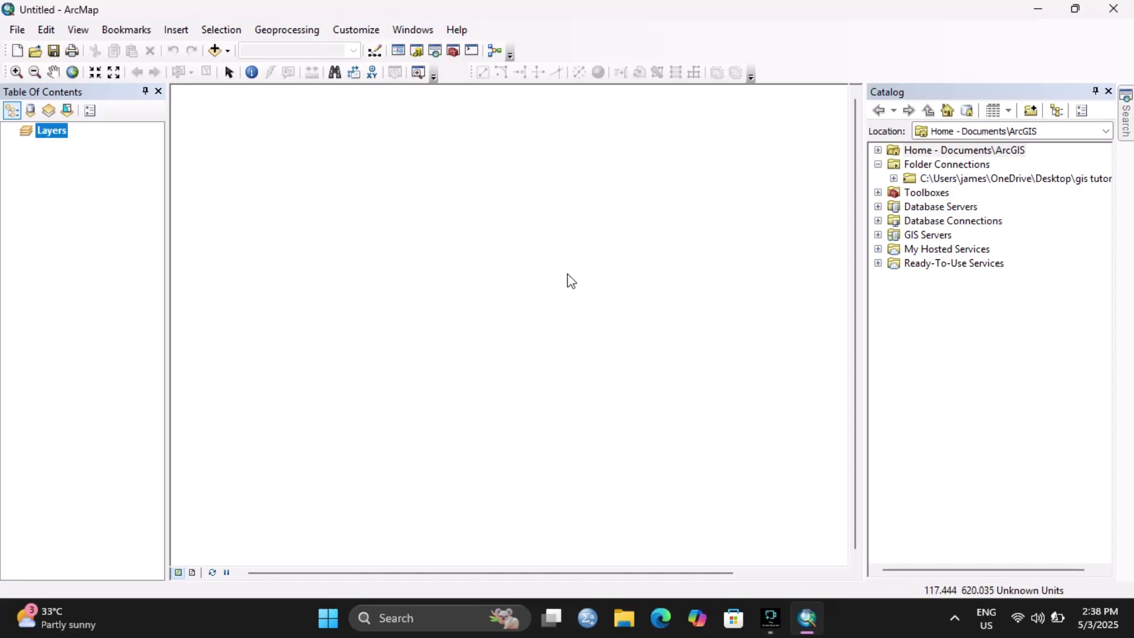
drag(470, 294, 421, 303)
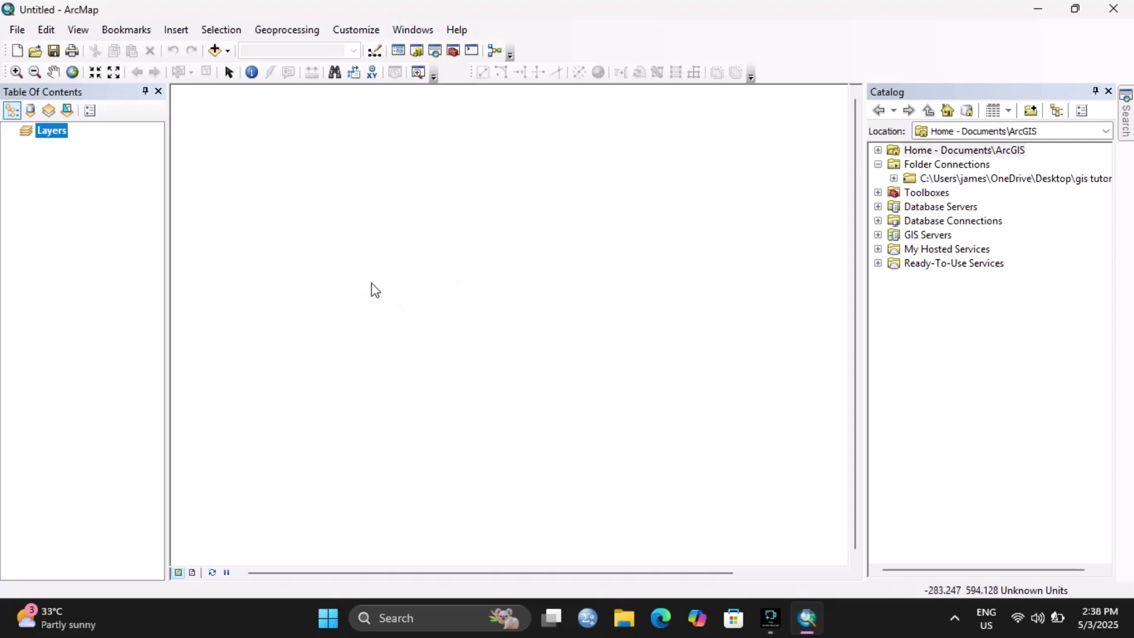
click(406, 303)
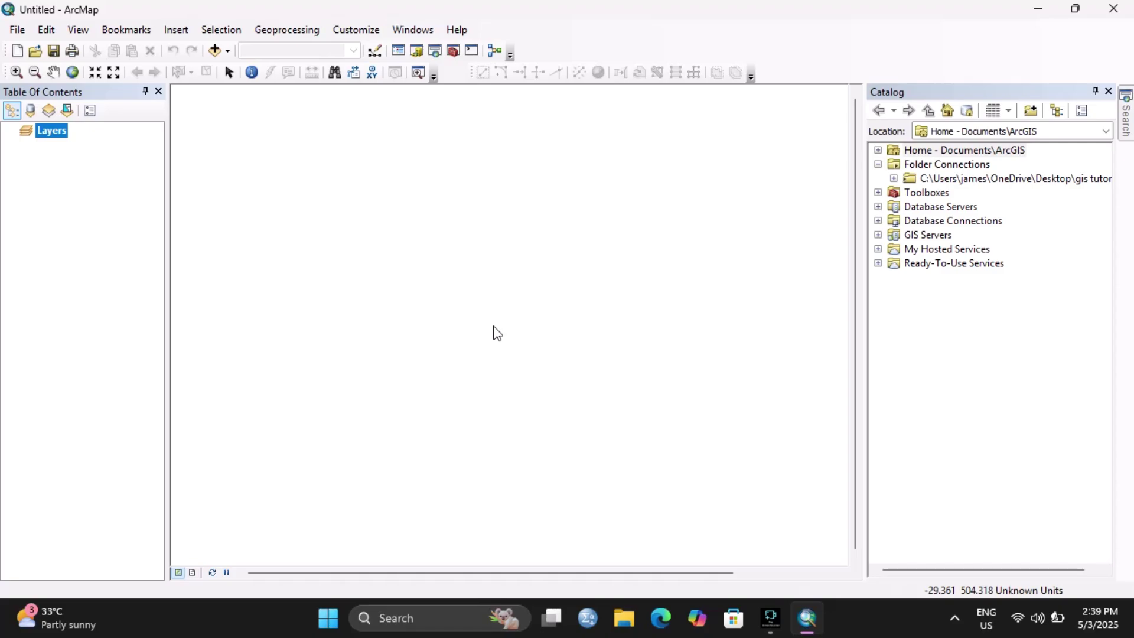
click(488, 326)
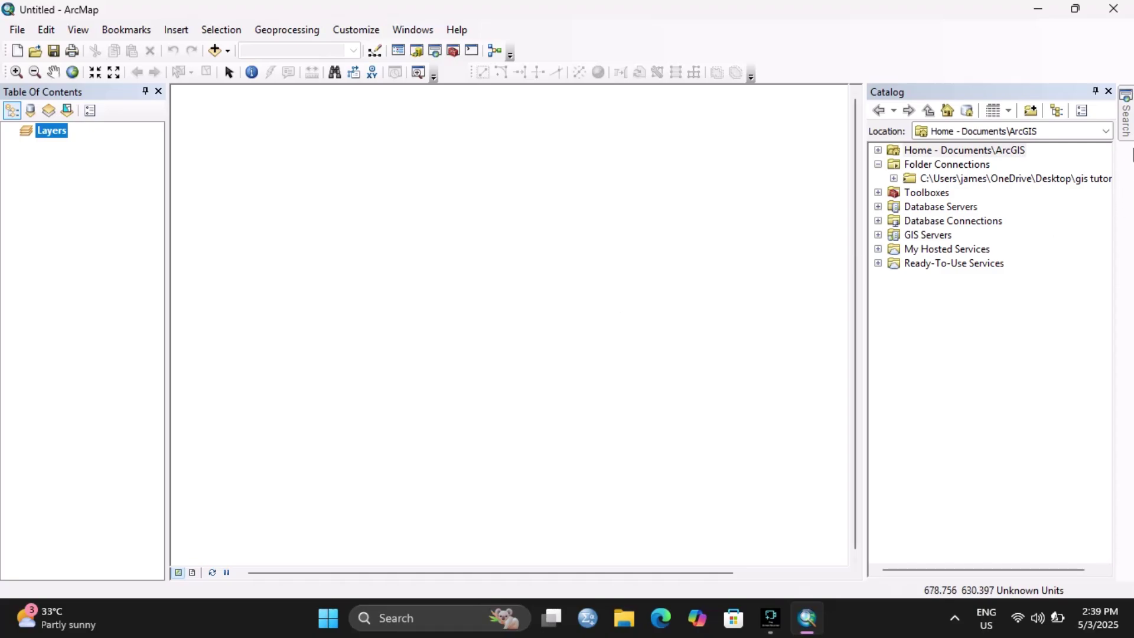
Expand the auto-hidden Search window and close it.
click(1127, 135)
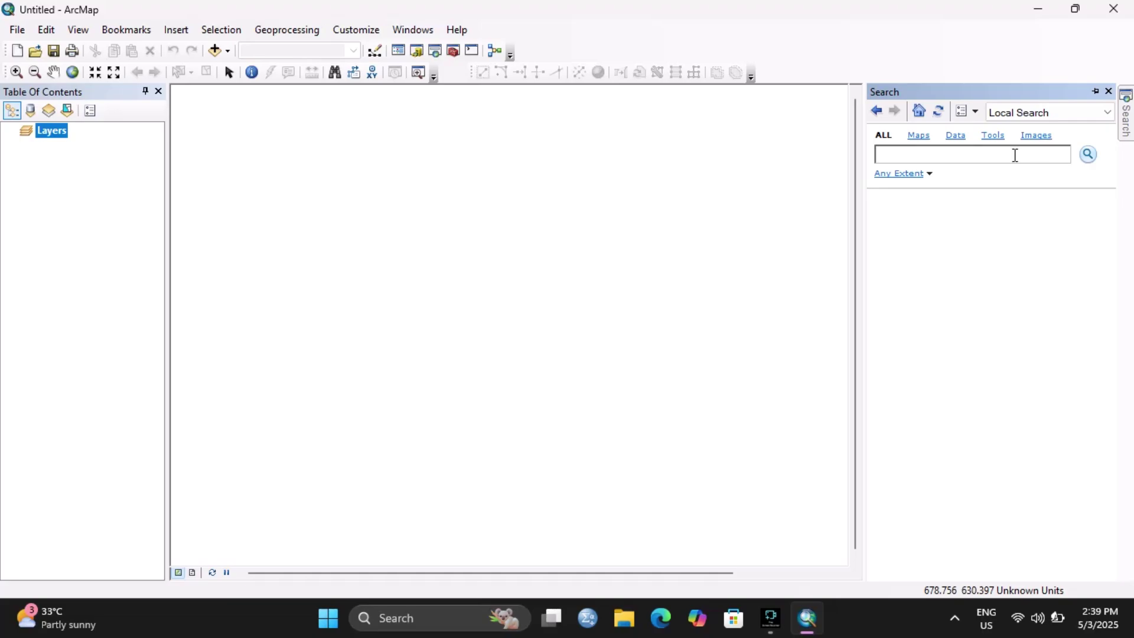
click(1108, 91)
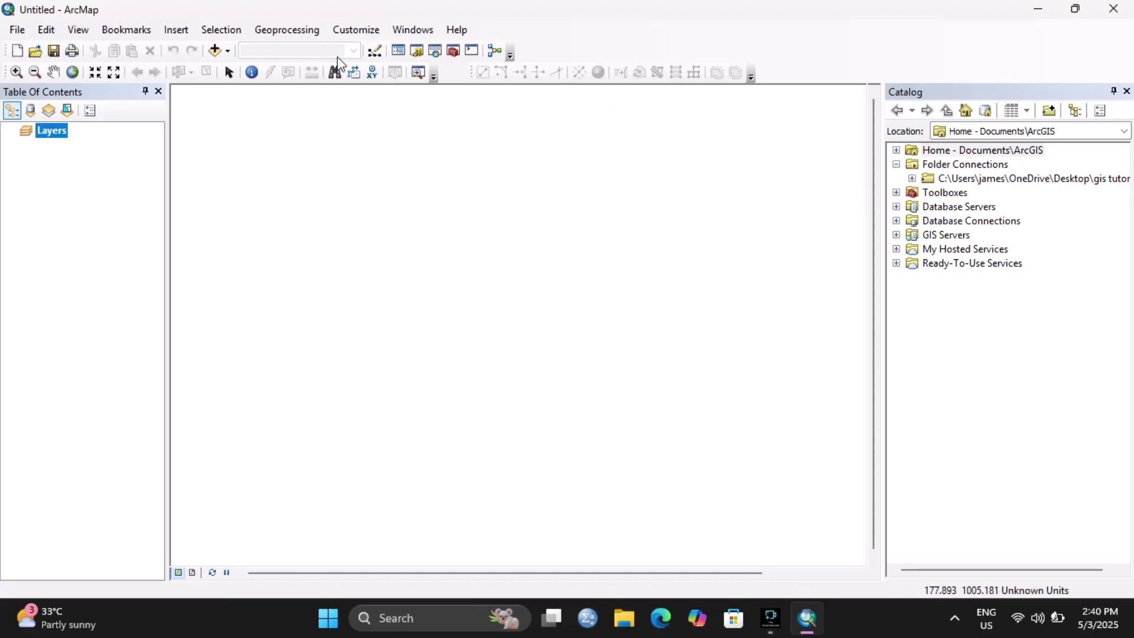
Reopen the Search window so it is docked together with the Catalog window.
click(434, 53)
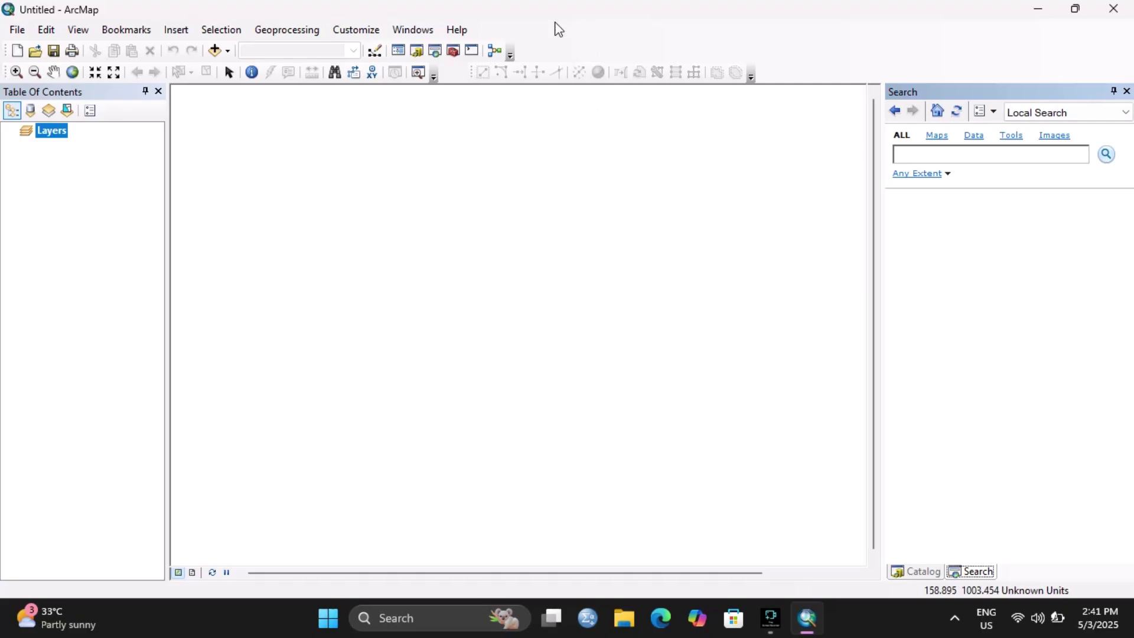
Look through the list of available toolbars and turn on the Editor toolbar.
right_click(630, 45)
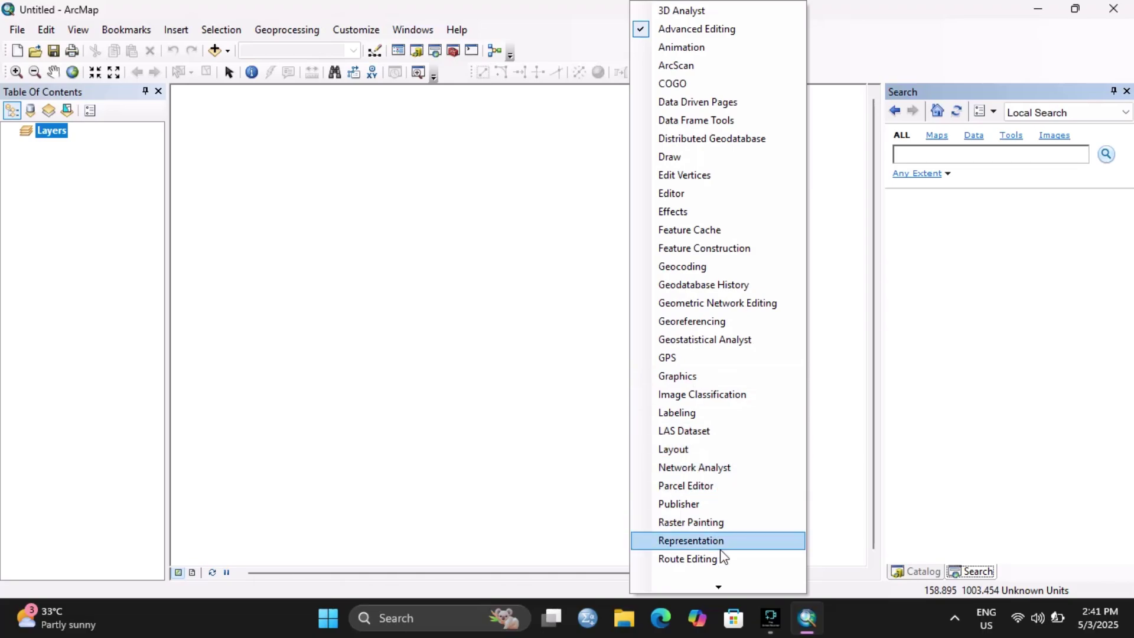
mouse_move(717, 585)
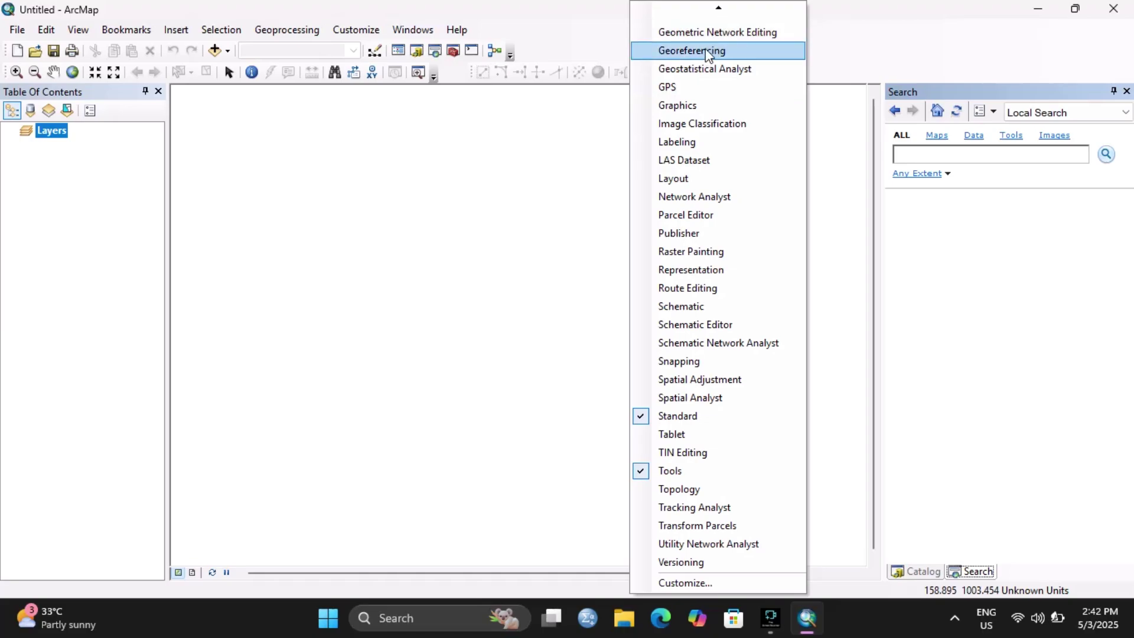
mouse_move(718, 10)
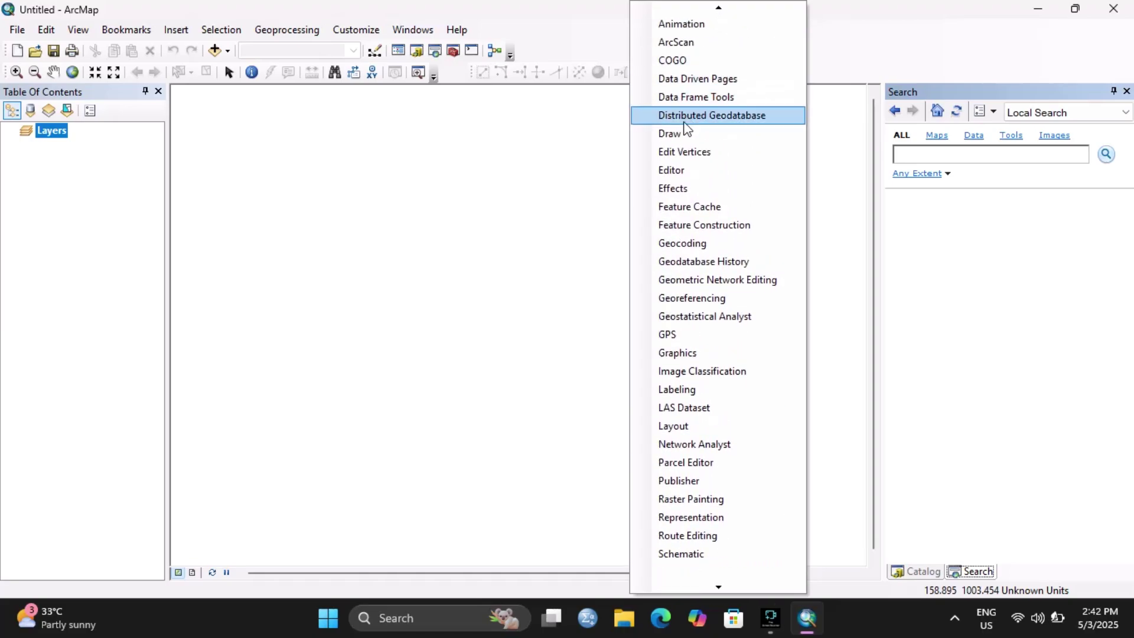
click(685, 171)
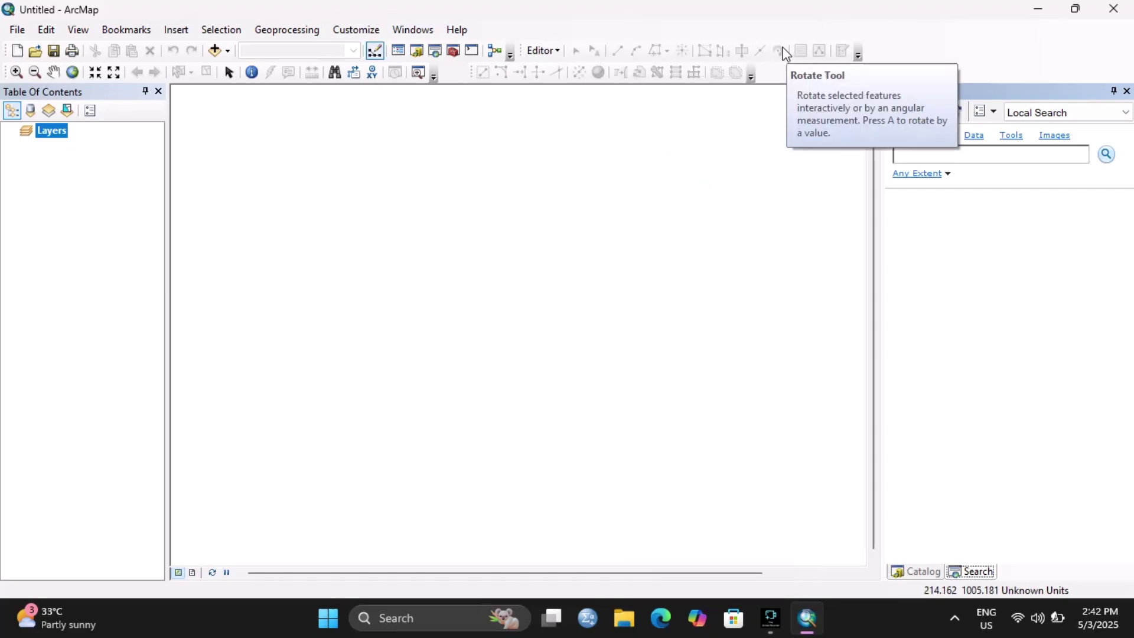
Turn on the Draw toolbar and dock it in the toolbar row beneath the Editor toolbar.
right_click(668, 37)
click(708, 152)
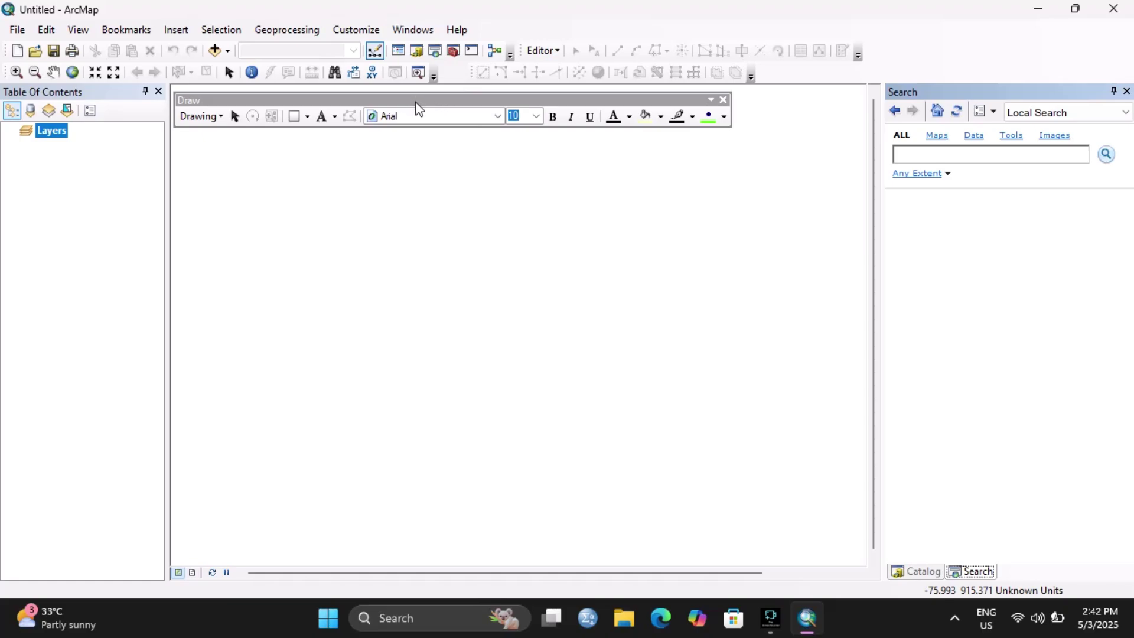
mouse_move(416, 104)
mouse_down()
mouse_move(448, 175)
mouse_move(446, 154)
mouse_up()
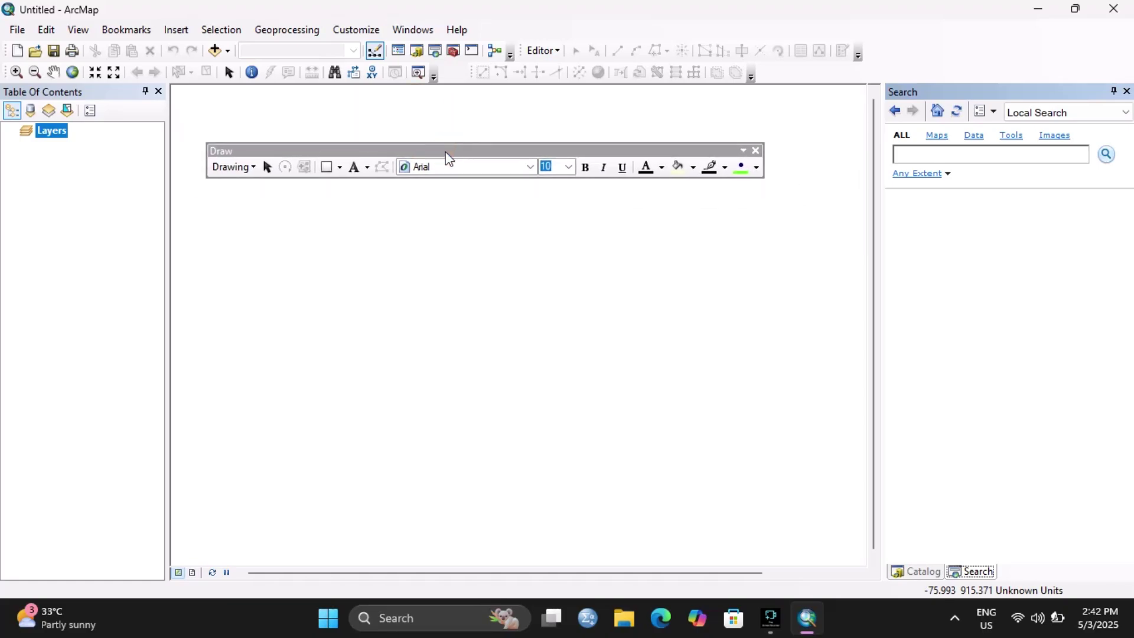
click(445, 151)
mouse_move(445, 152)
mouse_down()
mouse_move(473, 195)
mouse_move(527, 167)
mouse_move(443, 162)
mouse_move(474, 242)
mouse_move(448, 283)
mouse_move(405, 455)
mouse_move(412, 574)
mouse_move(737, 41)
mouse_move(774, 71)
mouse_move(786, 65)
mouse_move(734, 112)
mouse_move(751, 83)
mouse_up()
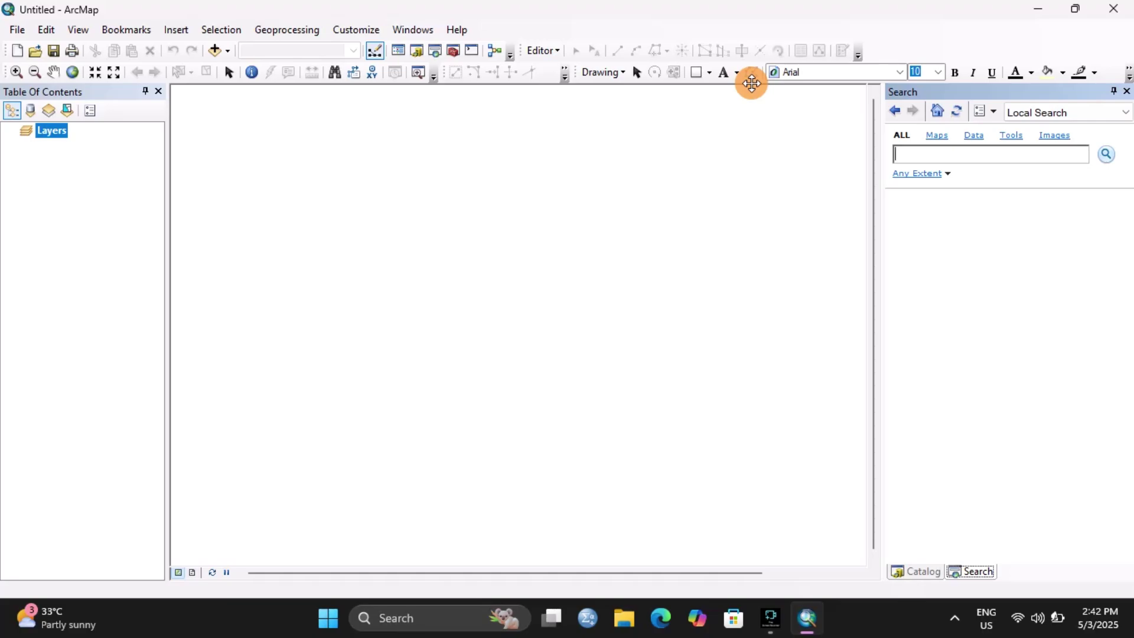
drag(752, 82, 750, 87)
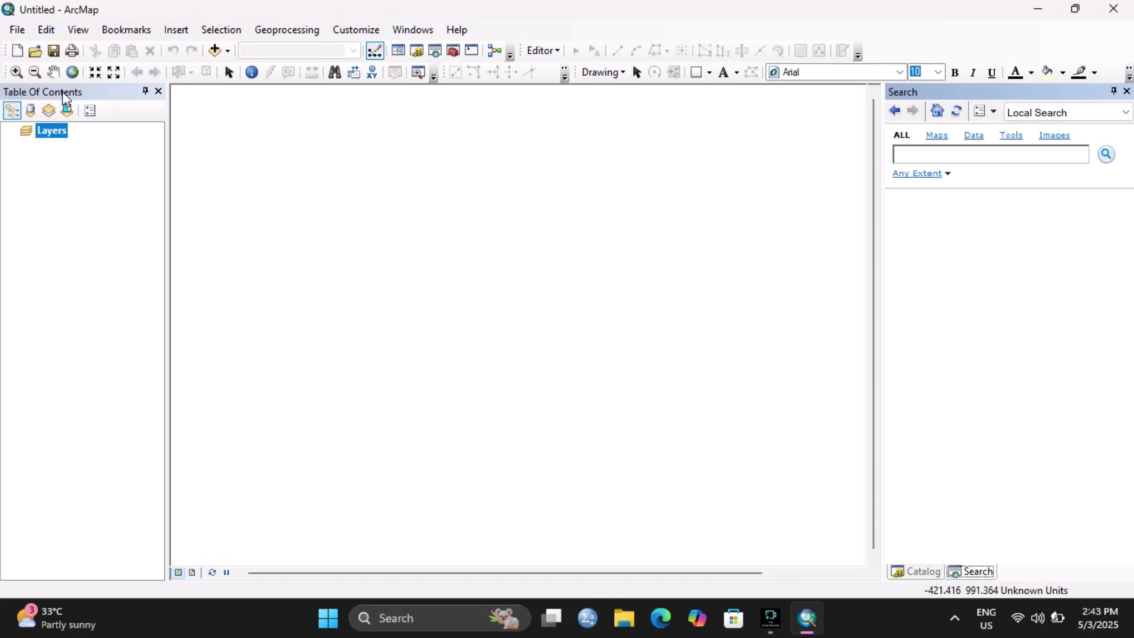
Set the docked Catalog and Search windows to auto-hide, and expand the hidden Catalog window.
click(1114, 91)
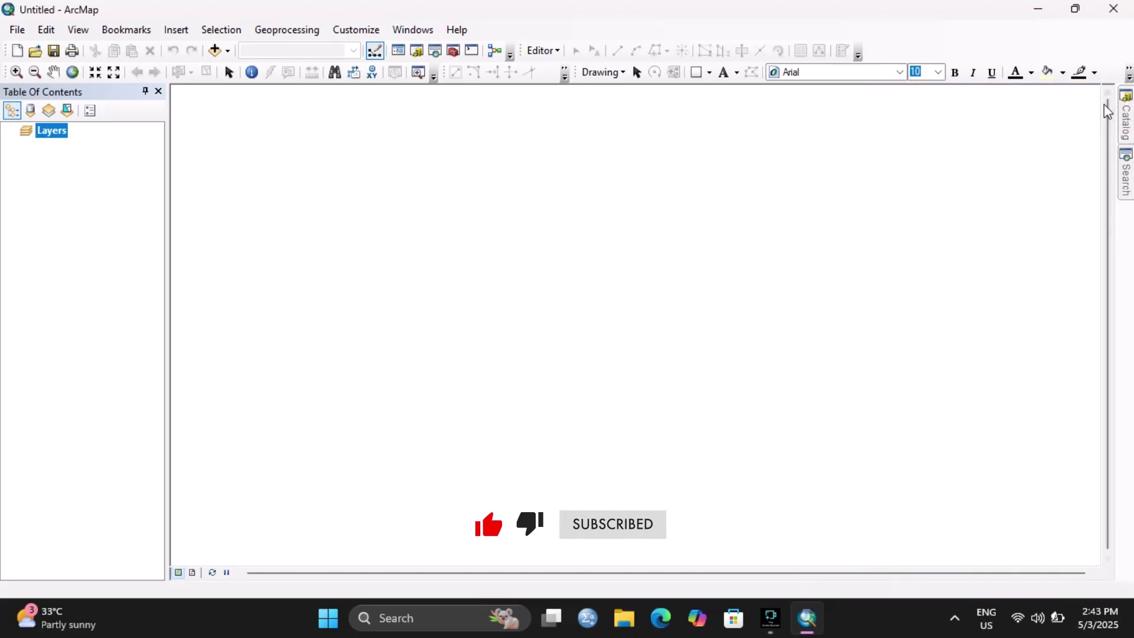
click(1126, 118)
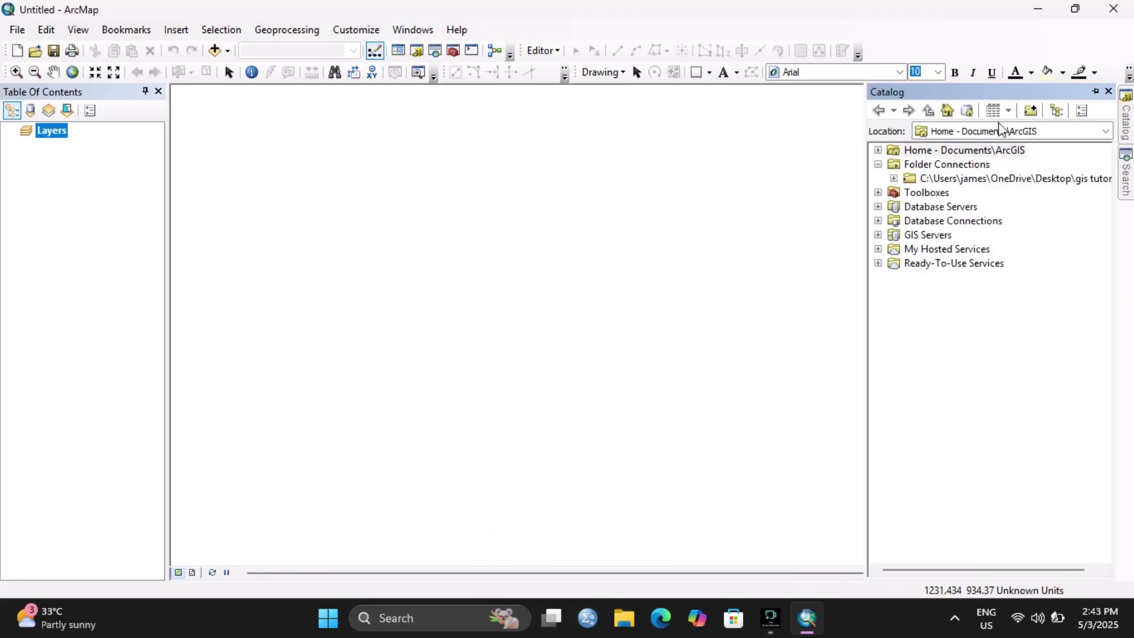